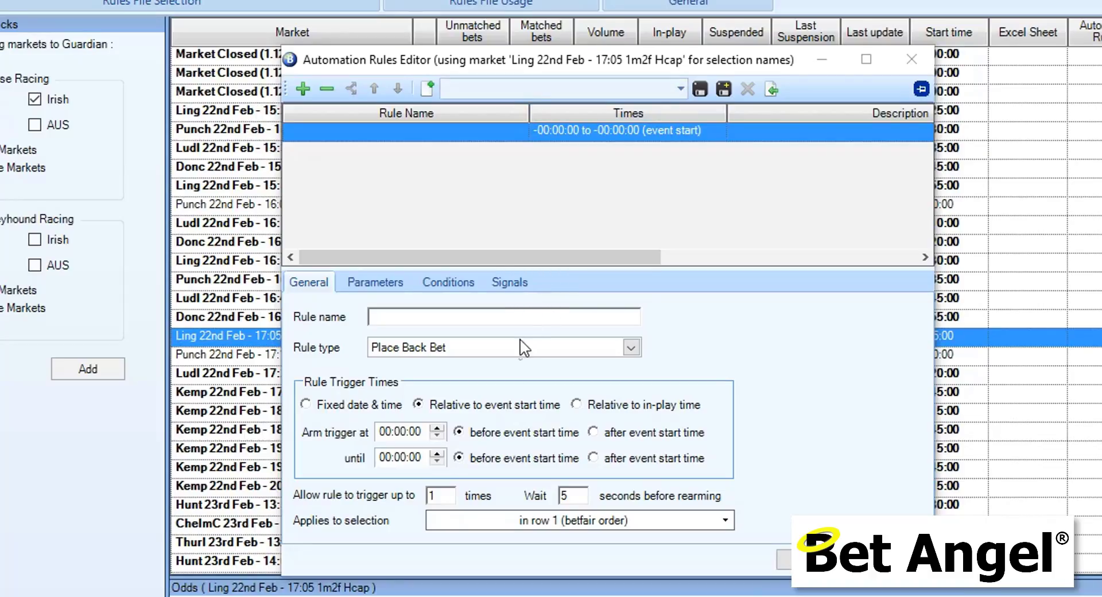
Keep the blank rule as Place Back Bet and show its Parameters with stake on Fixed amount.
click(499, 348)
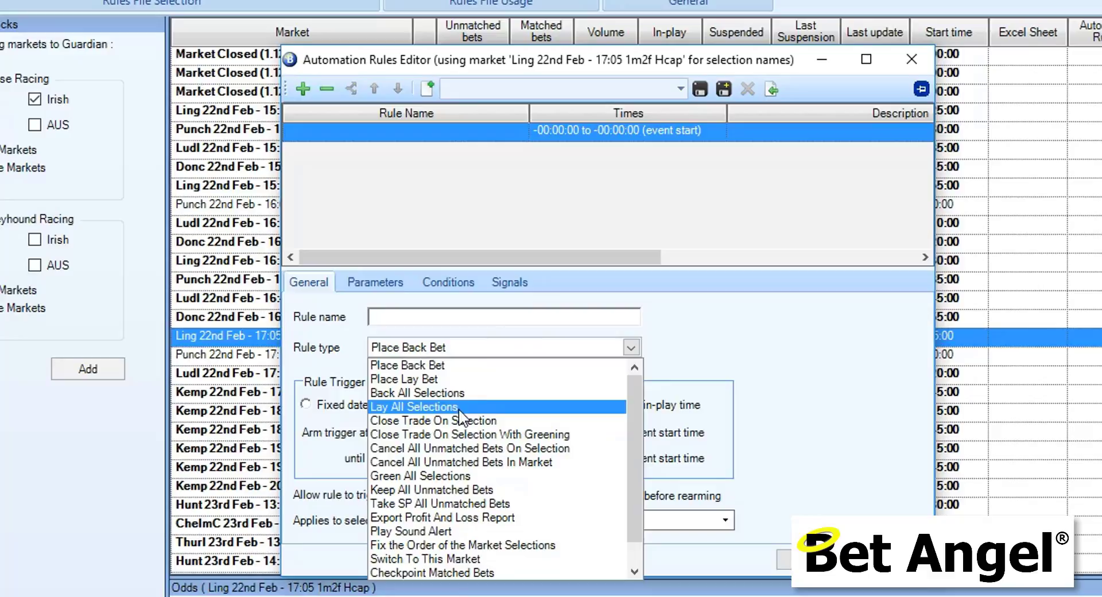
click(437, 366)
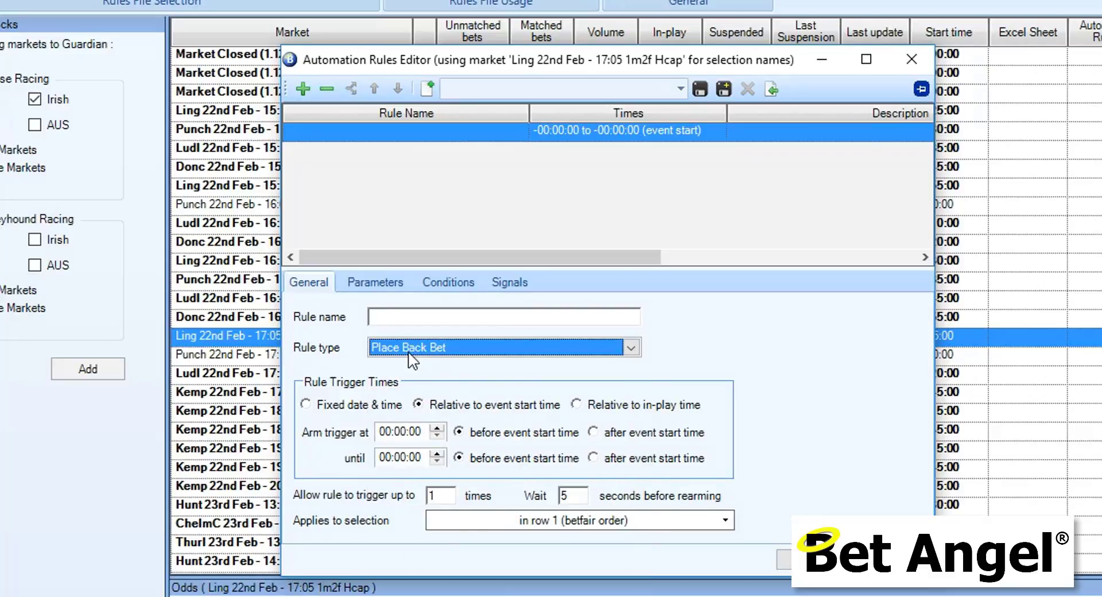
click(385, 284)
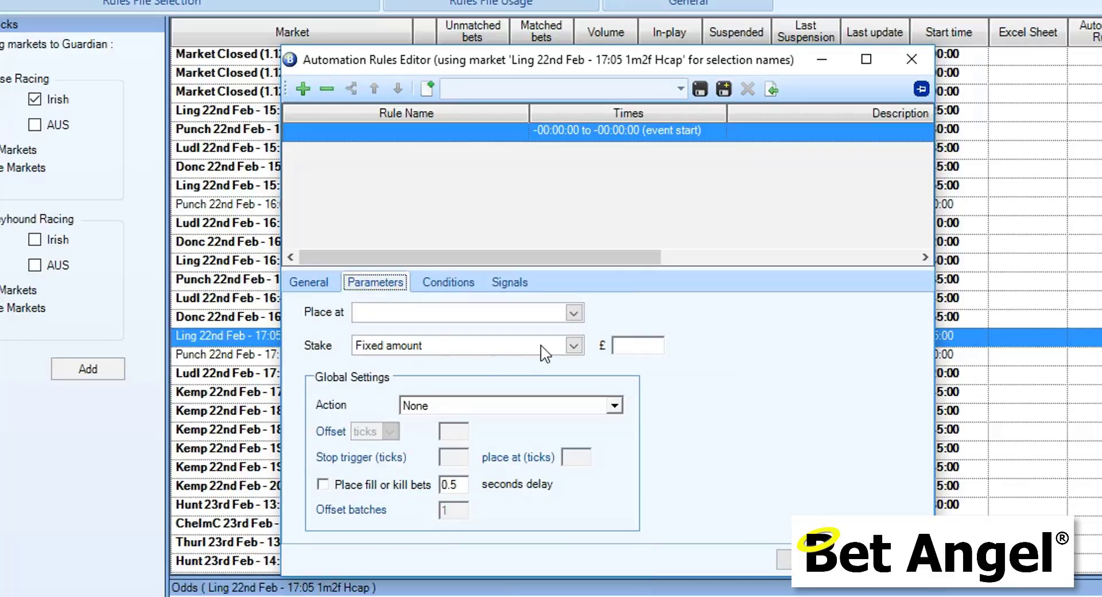
click(574, 345)
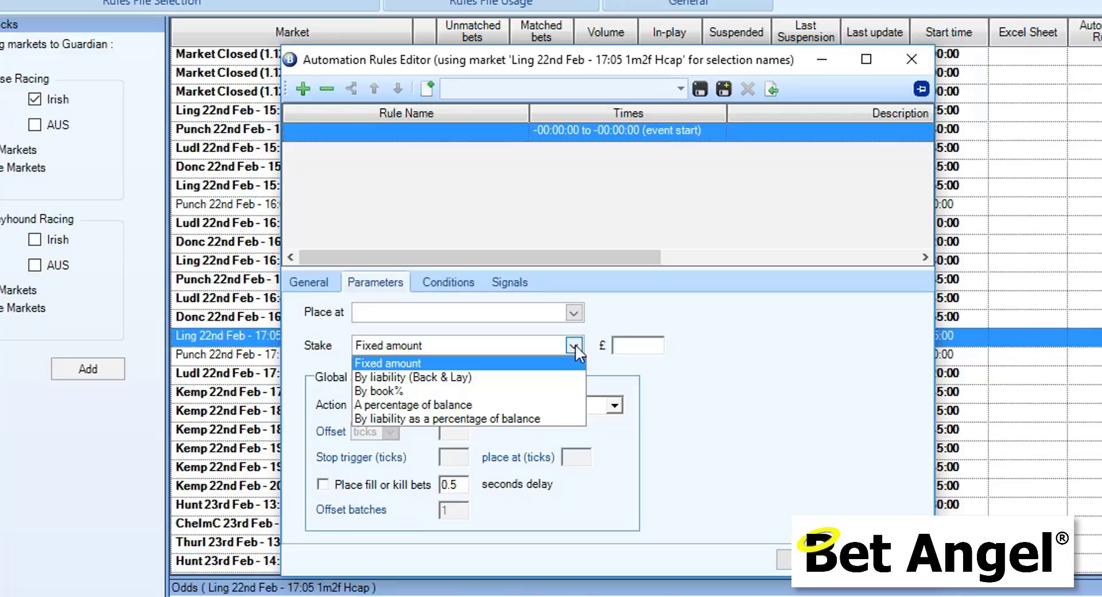
click(724, 327)
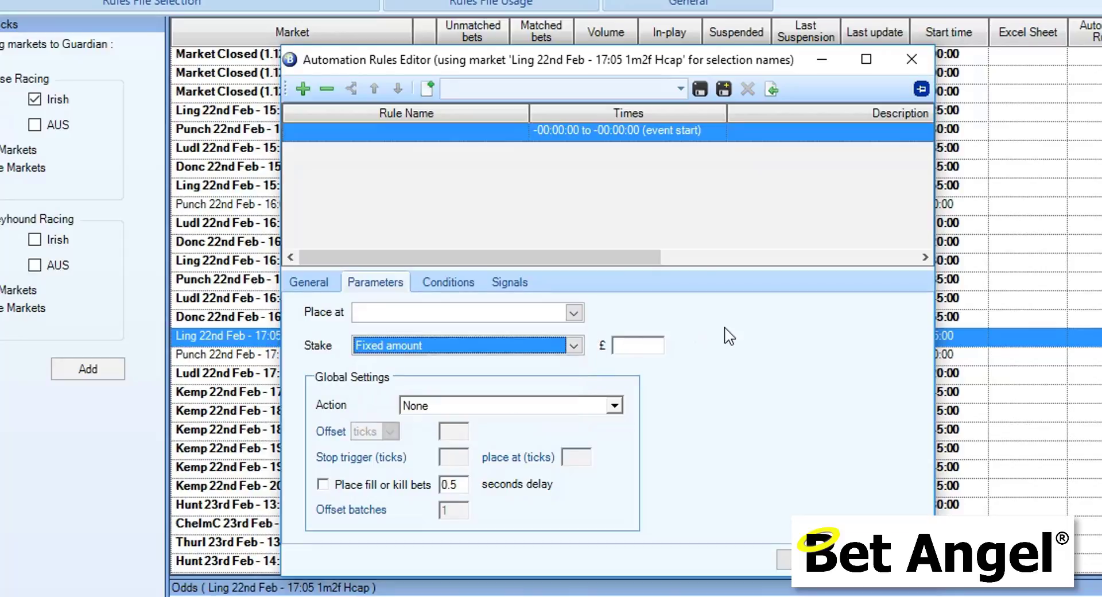
Set the Global Settings Action to Offset bet, keeping the offset unit as ticks.
click(533, 407)
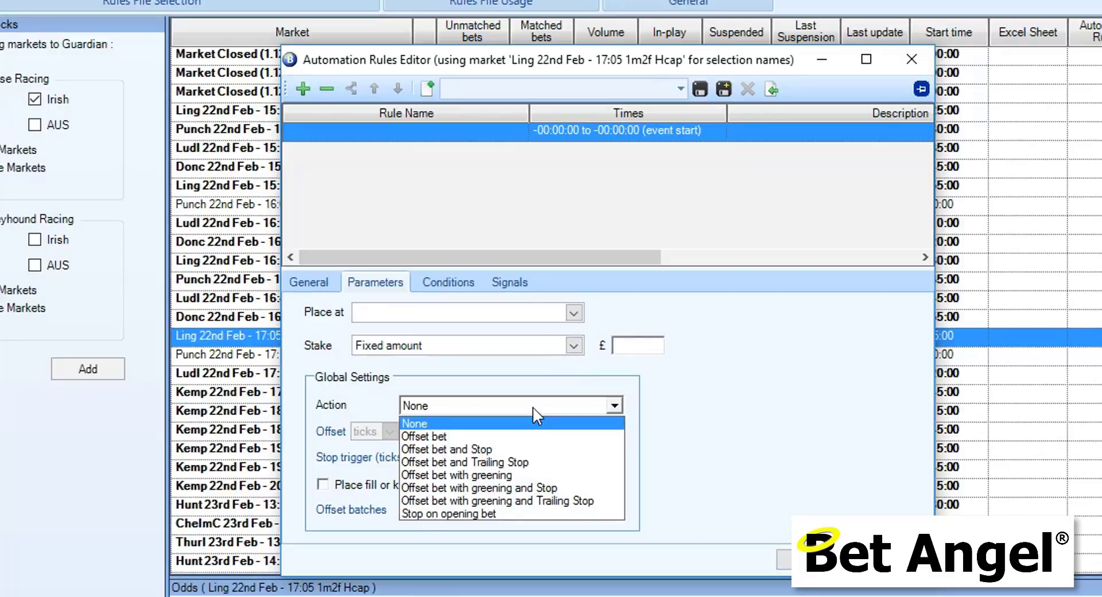
click(527, 436)
click(390, 431)
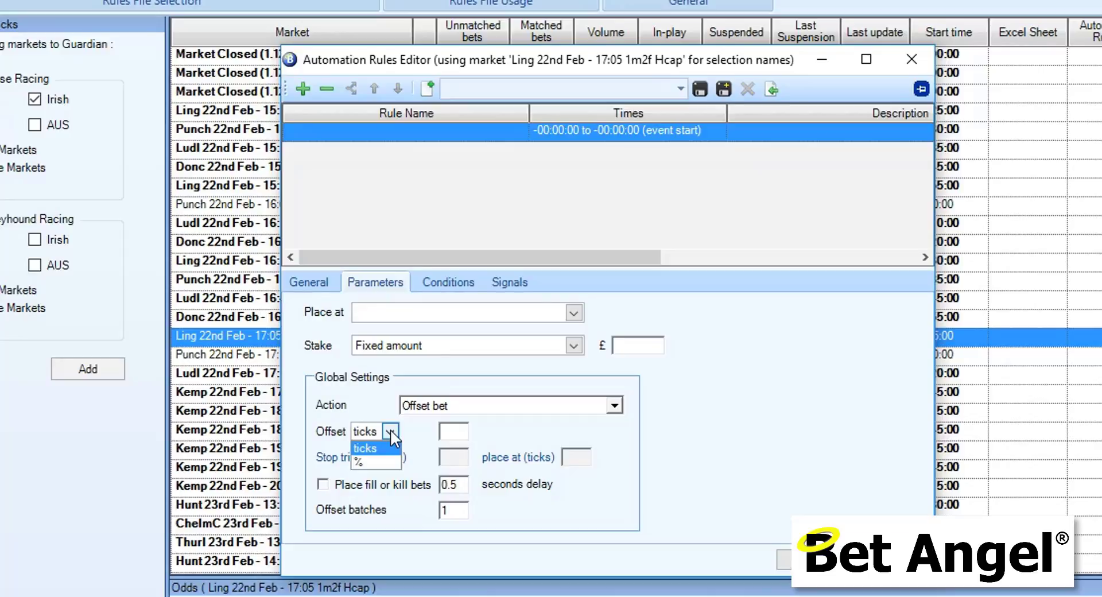
click(880, 392)
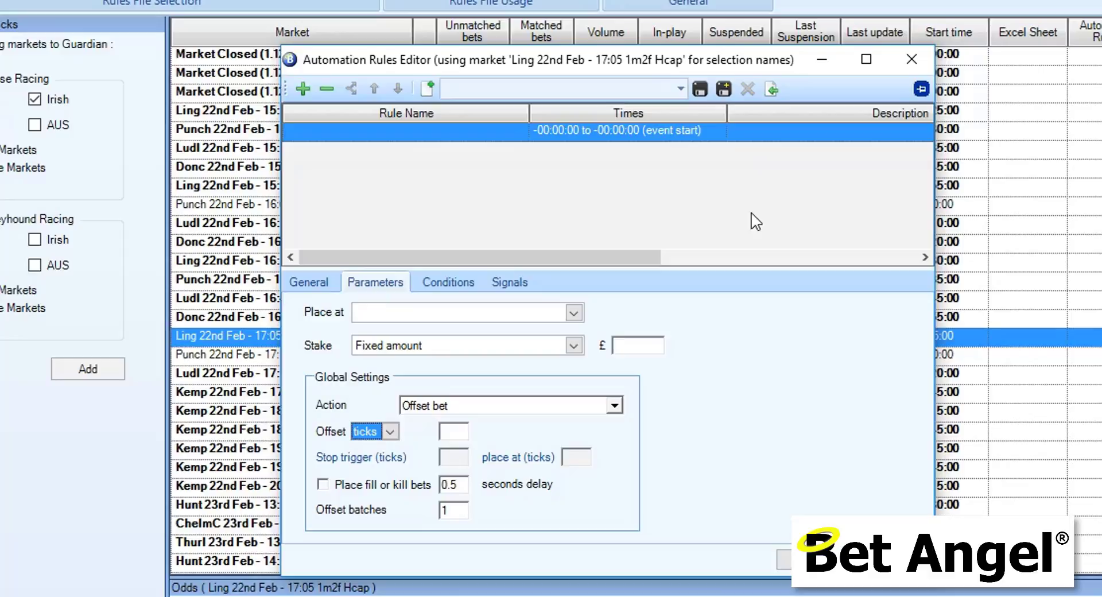
Load the Back the Server rules file, answering No to applying the blank rule's changes.
click(680, 89)
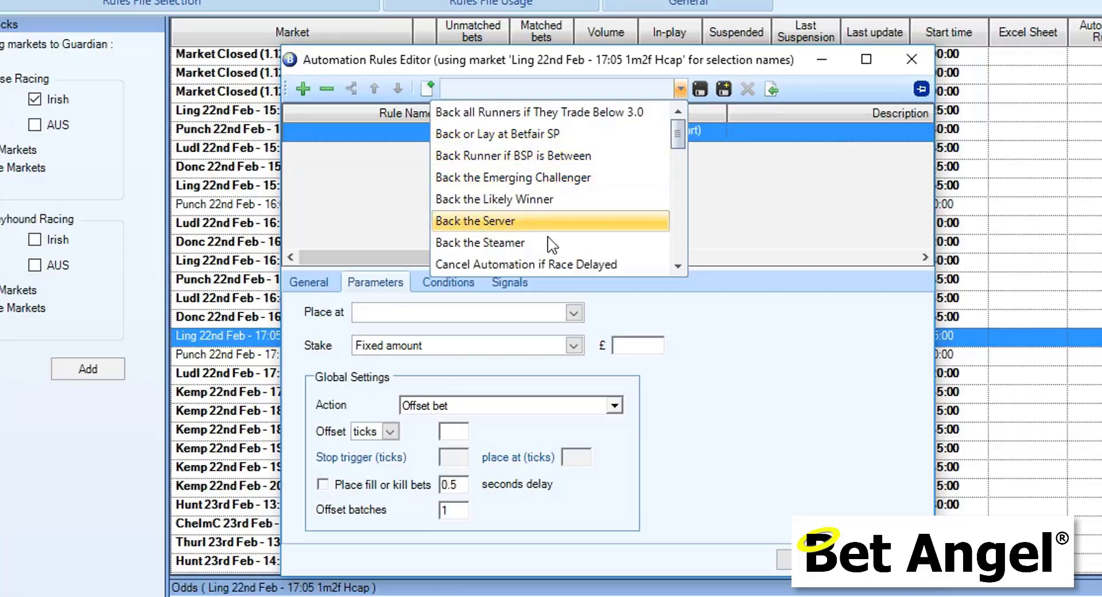
click(537, 223)
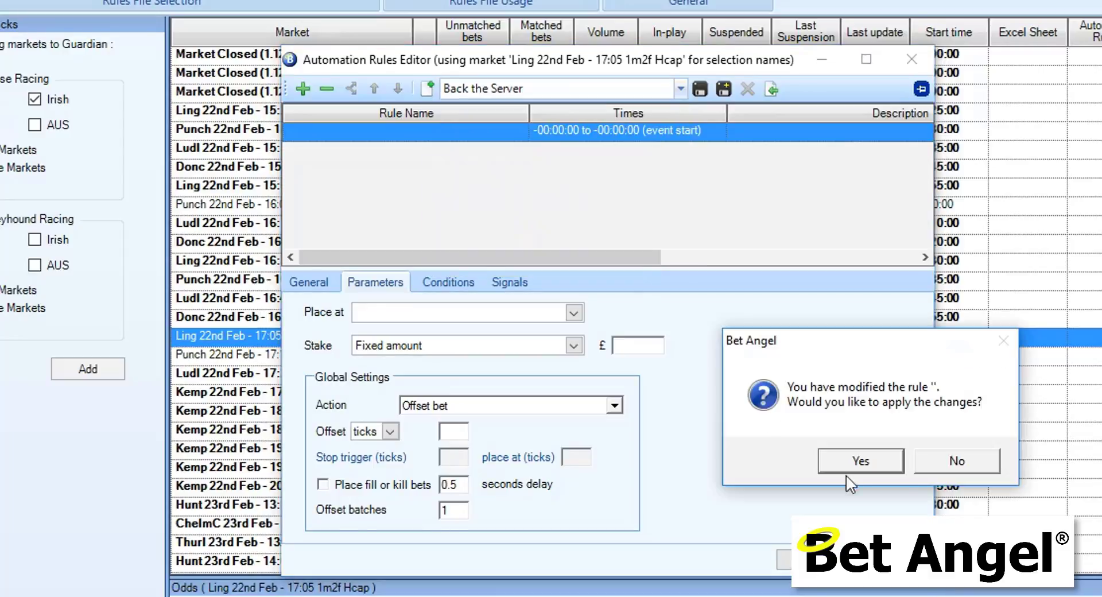
click(960, 464)
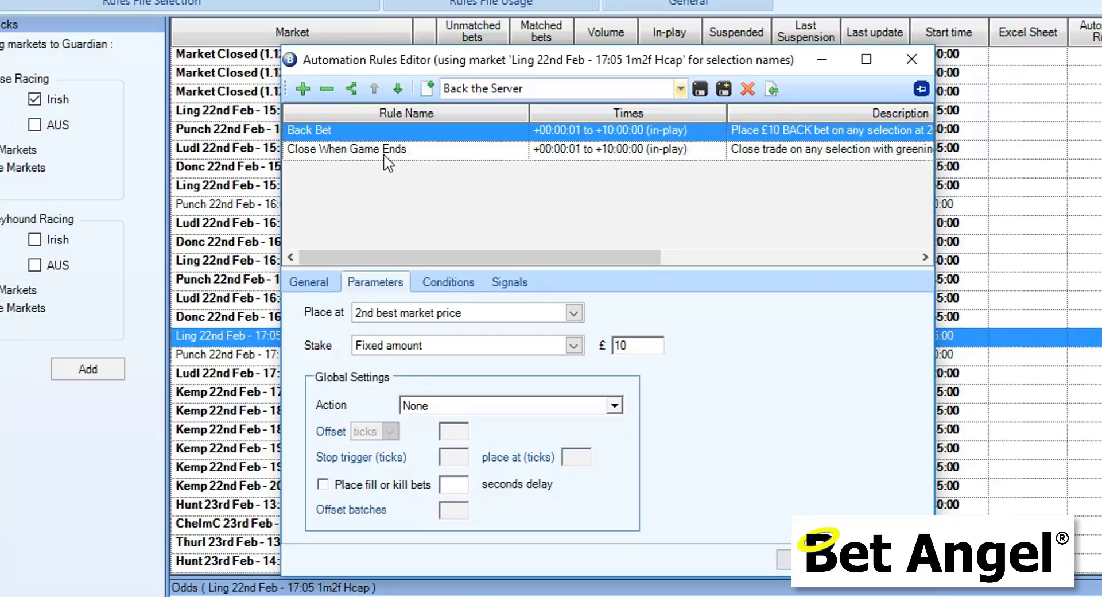
Open the Copy Rules dialog, move it beside the editor, and expand the Source rules file list.
click(772, 90)
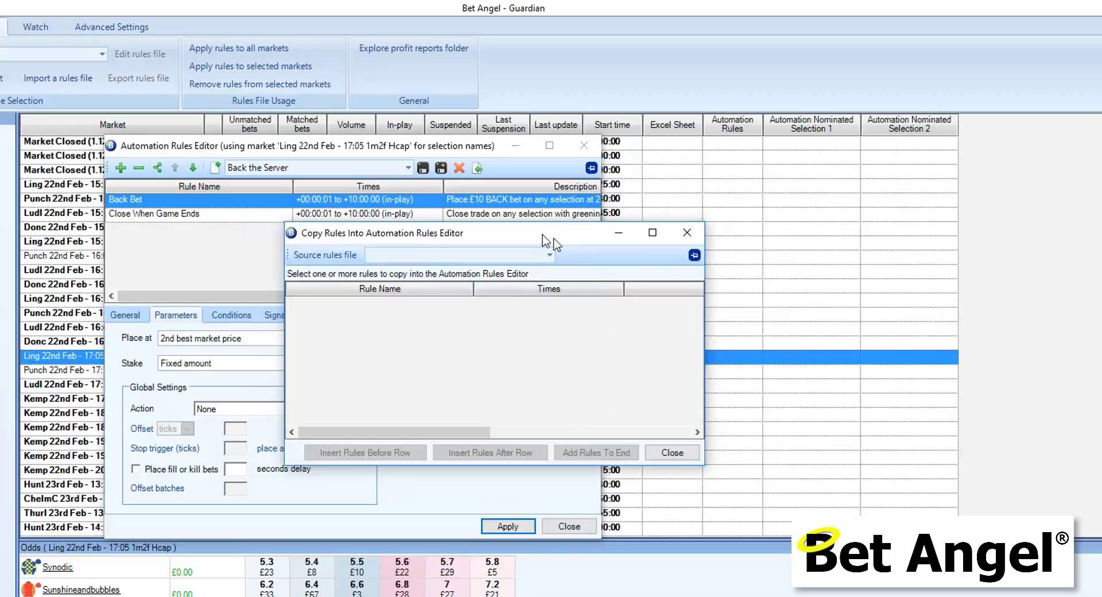
drag(542, 234, 895, 191)
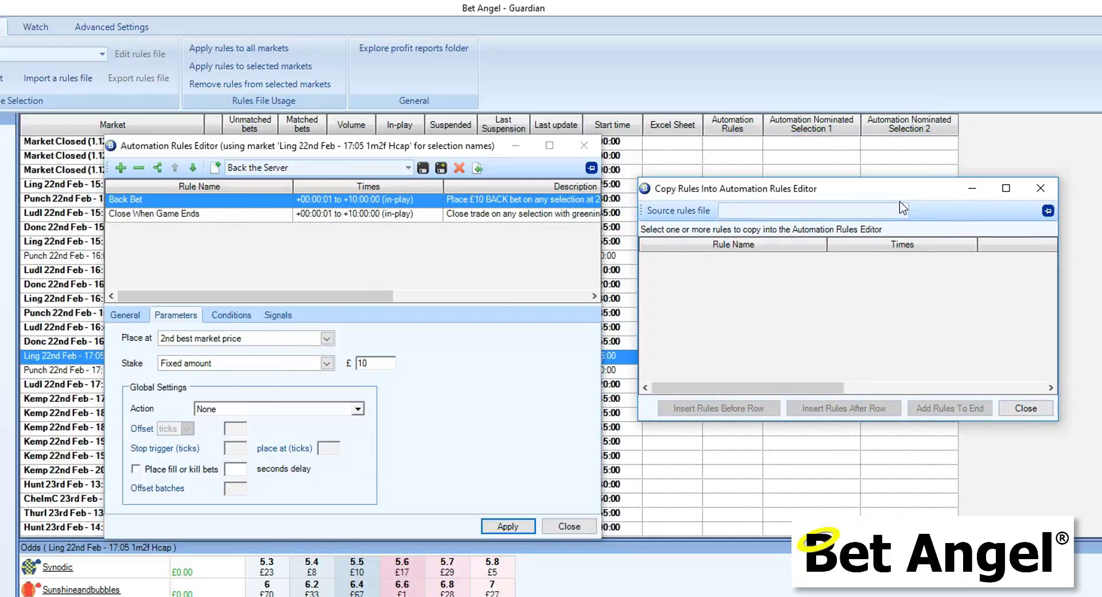
click(902, 210)
drag(901, 247, 901, 328)
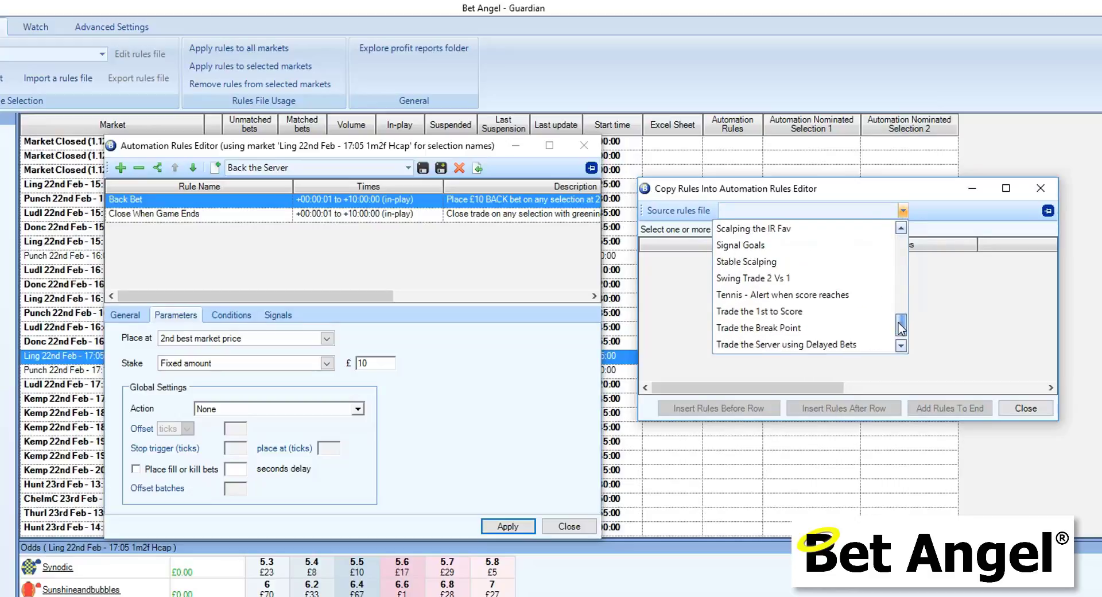
Copy the Green rule from Stable Scalping to the end of the Back the Server rules.
click(793, 264)
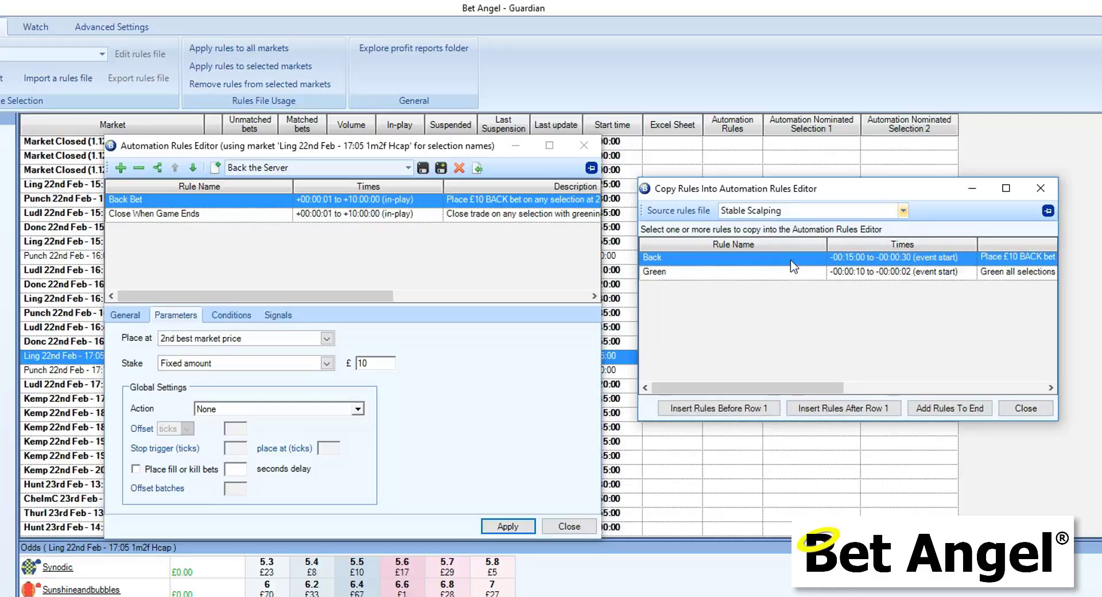
click(722, 276)
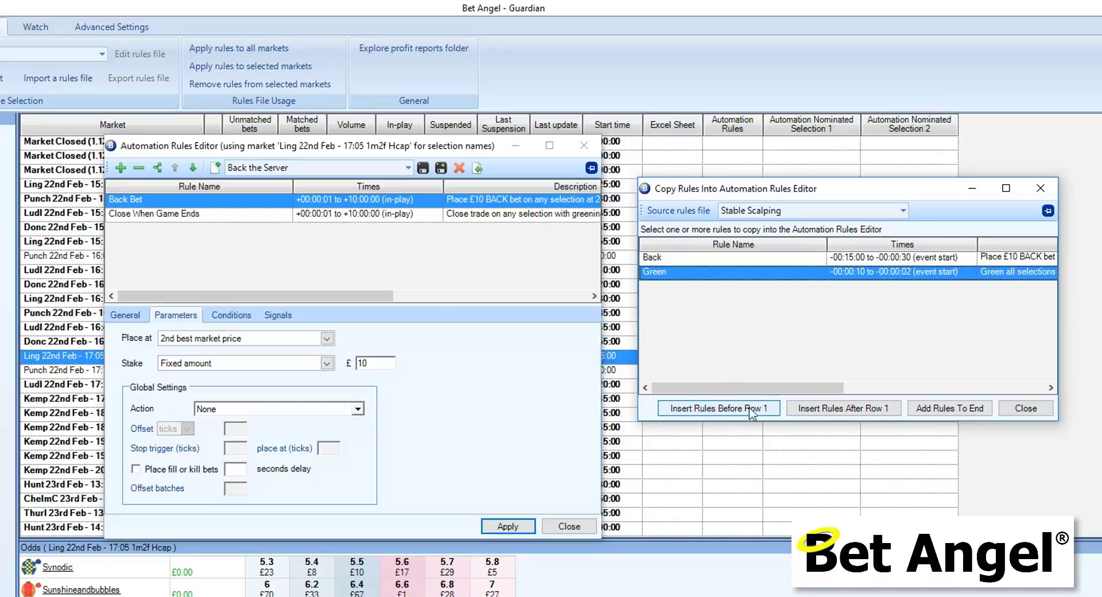
click(935, 409)
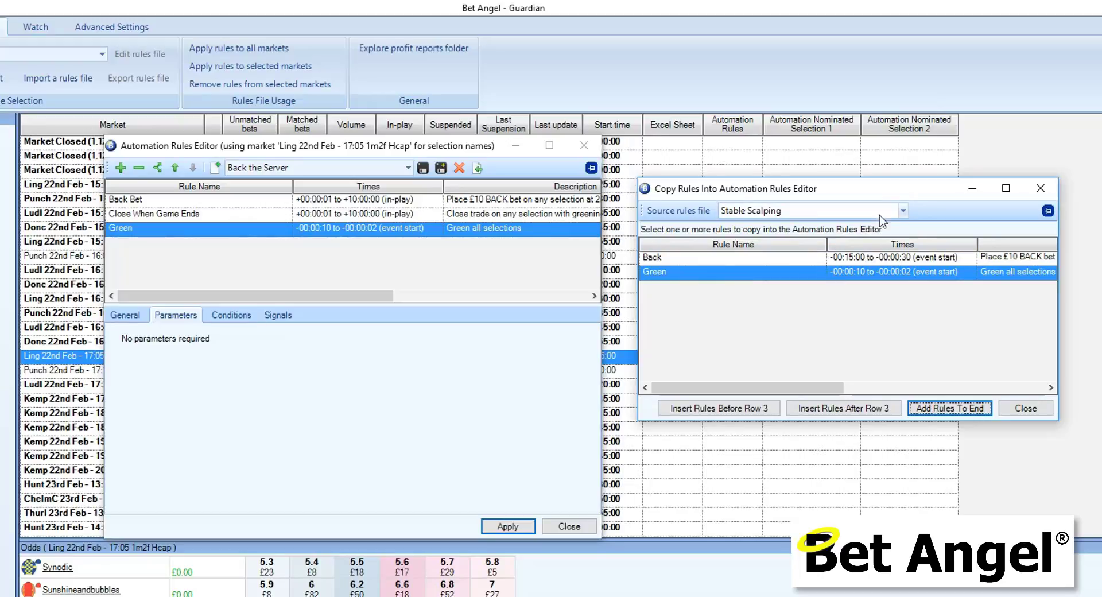
Copy Lay If Score from Trade the 1st to Score before rules three and seven and at the end.
click(903, 212)
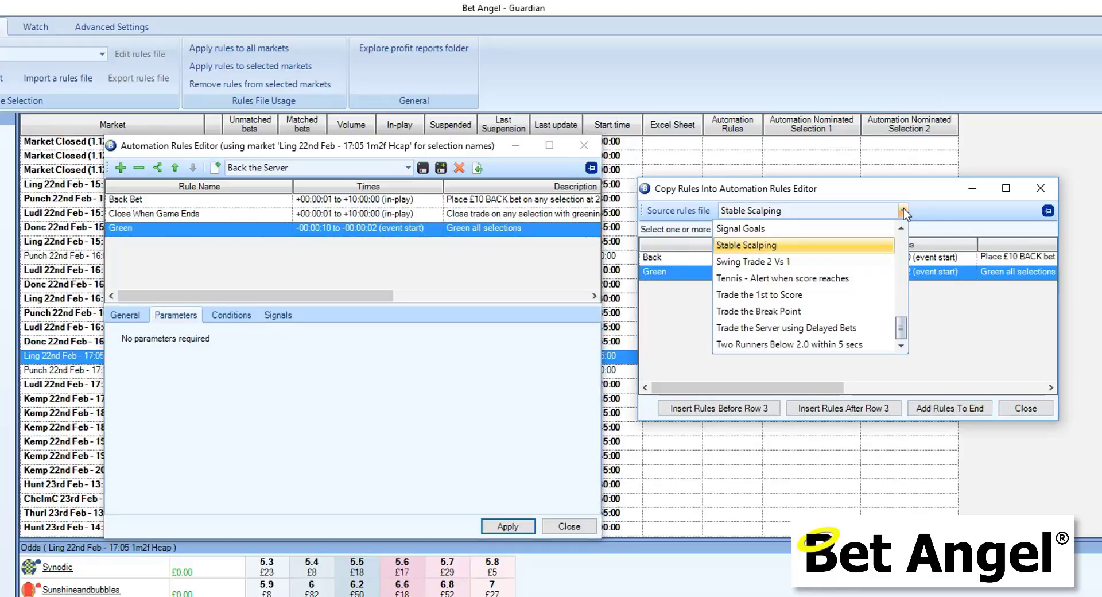
click(769, 294)
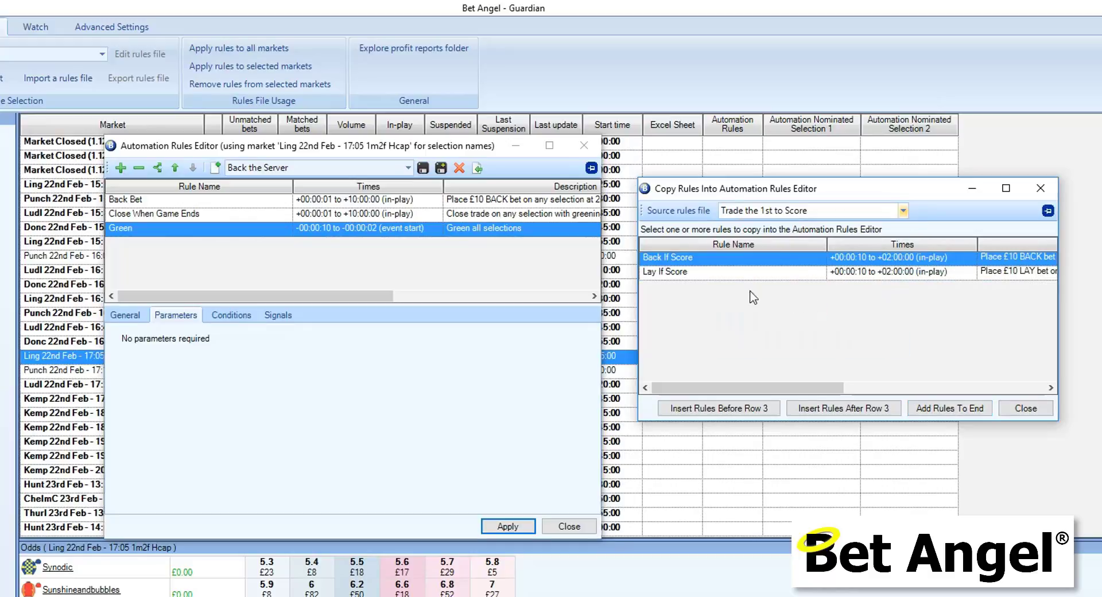
click(699, 272)
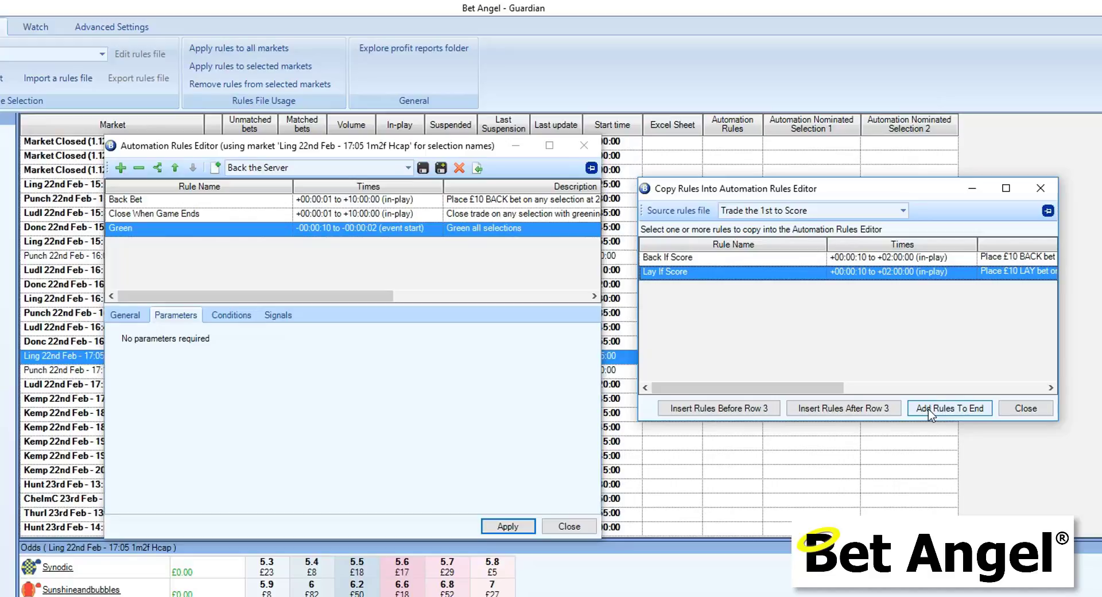
click(736, 411)
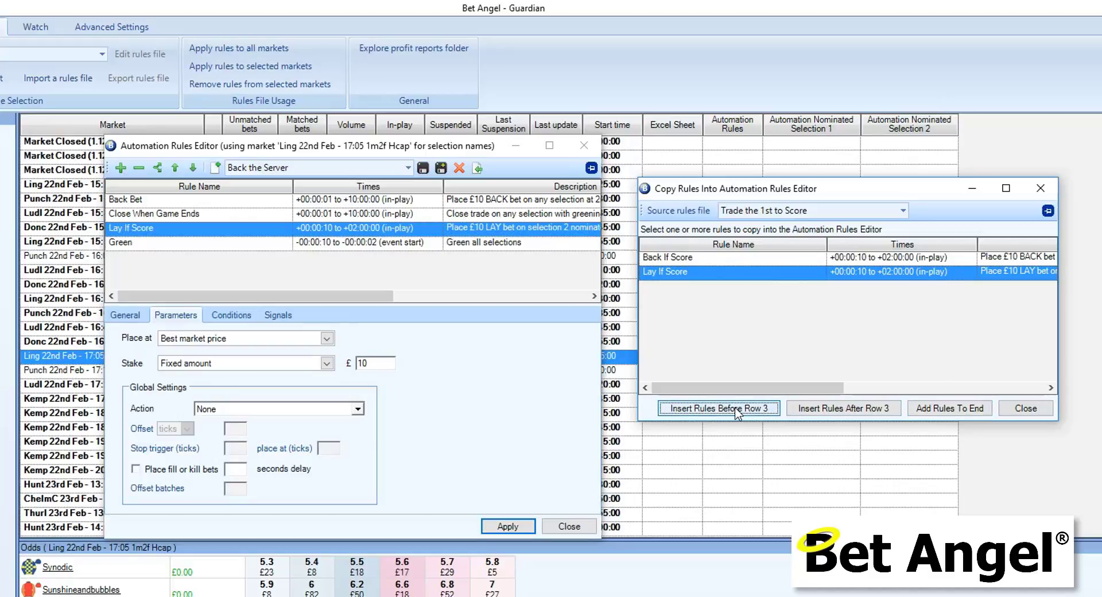
click(936, 409)
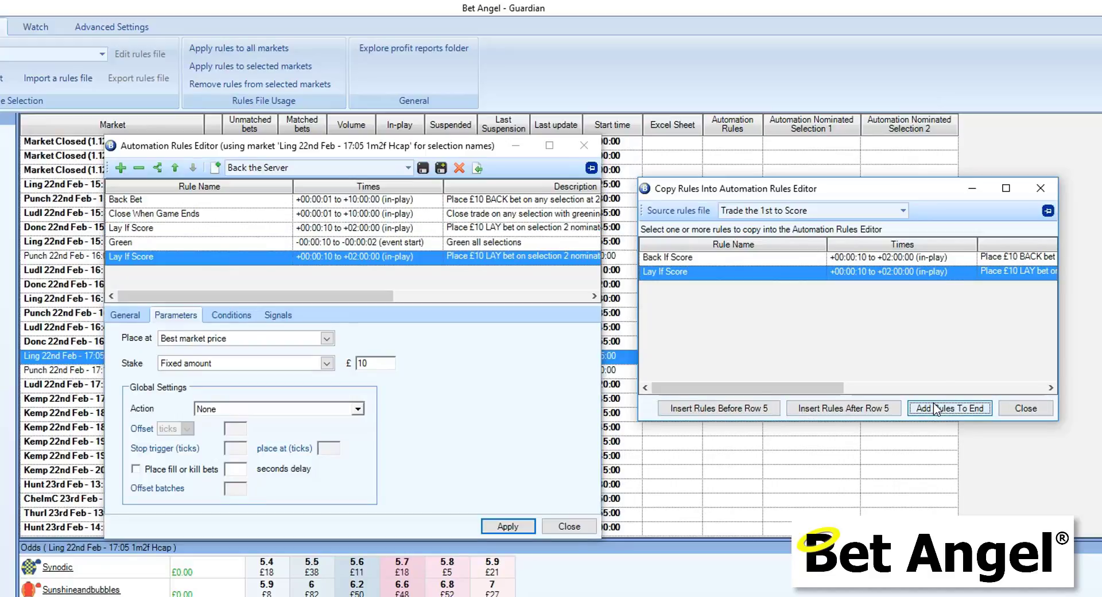
click(840, 408)
click(724, 408)
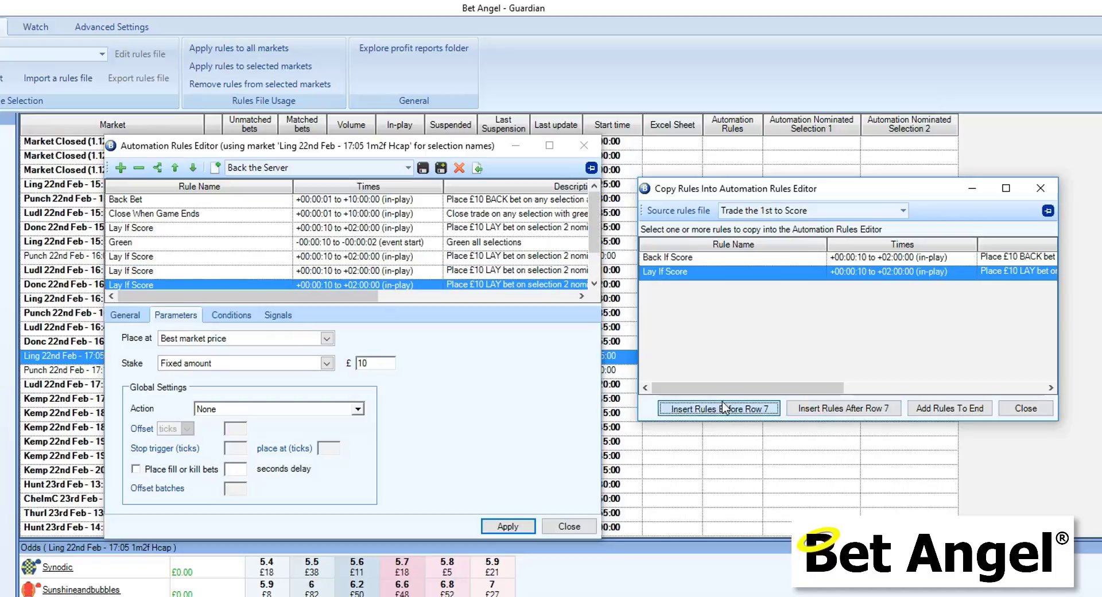
Copy Stable Scalping's Back rule after the eighth rule and again at the end.
click(804, 211)
click(806, 249)
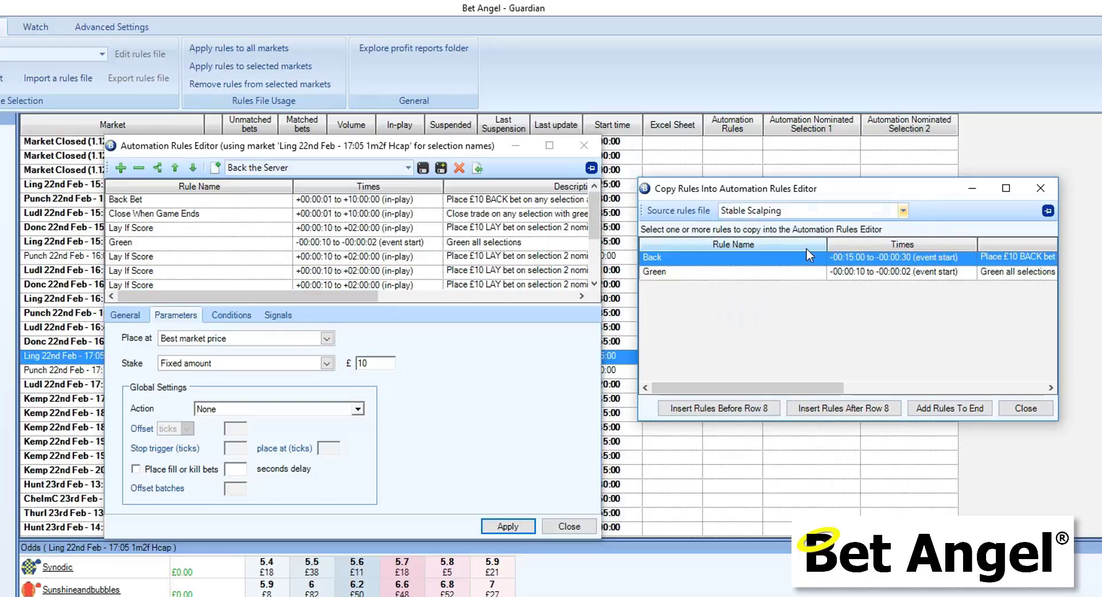
click(826, 408)
click(944, 408)
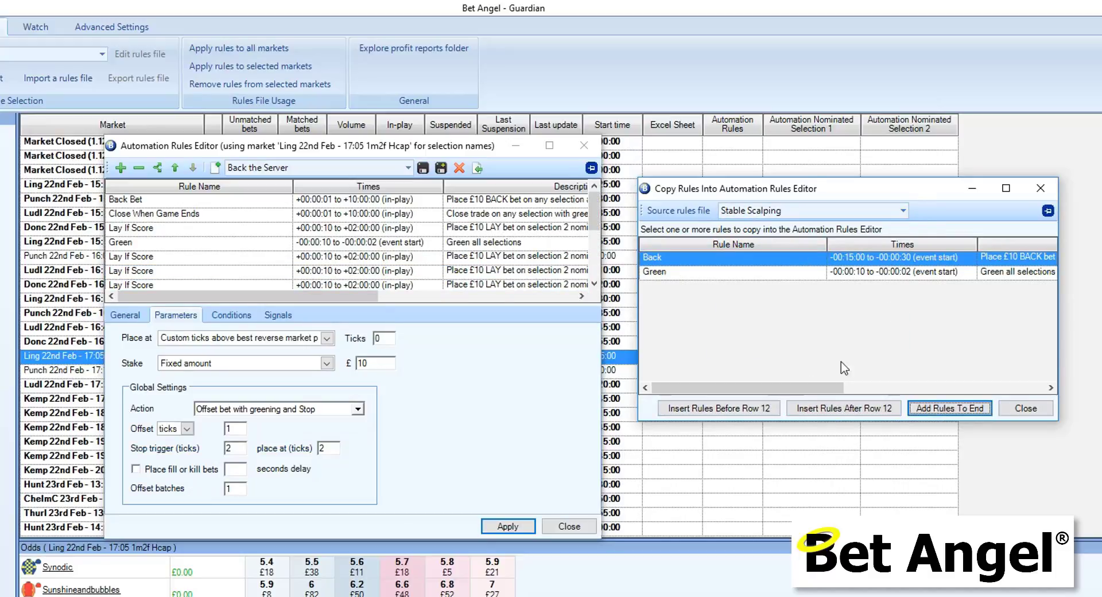
drag(594, 204, 512, 176)
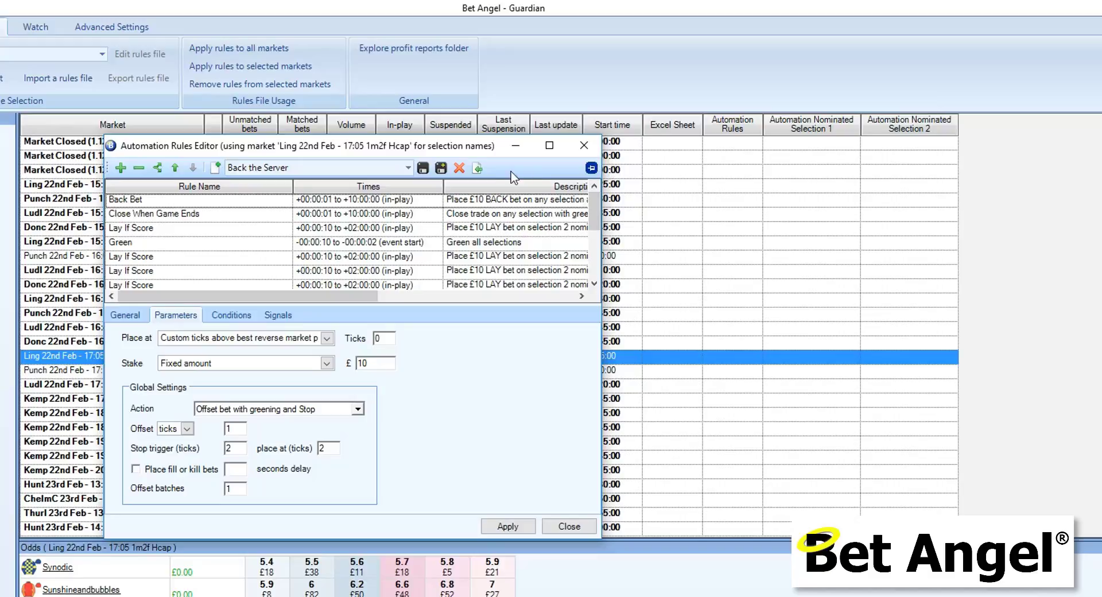
Reopen the Copy Rules dialog pinned over the editor, leaving the Place at price unchanged.
click(477, 168)
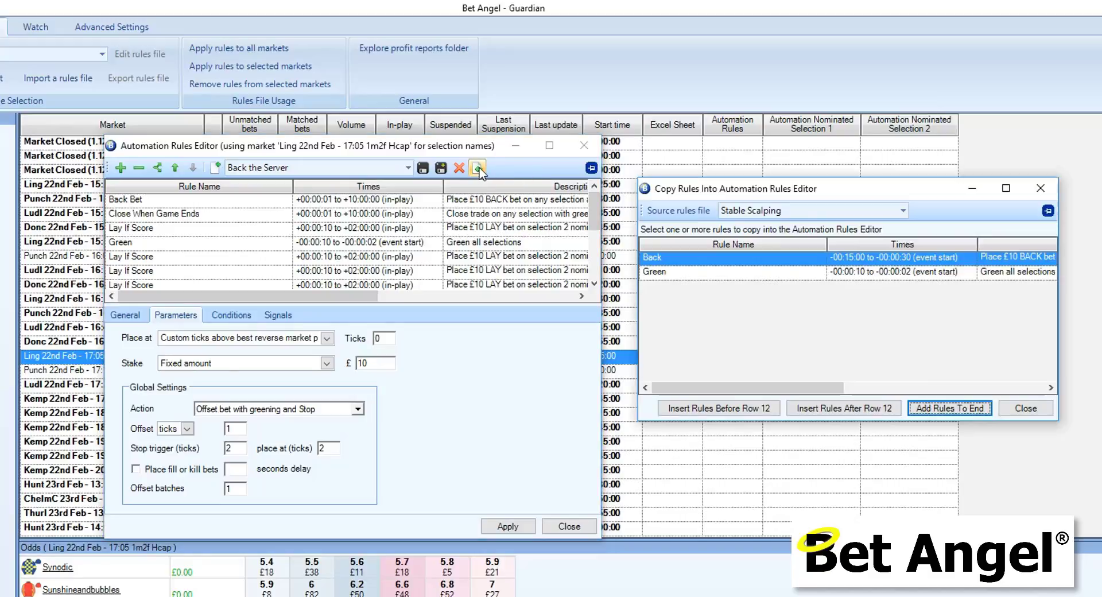
click(1048, 212)
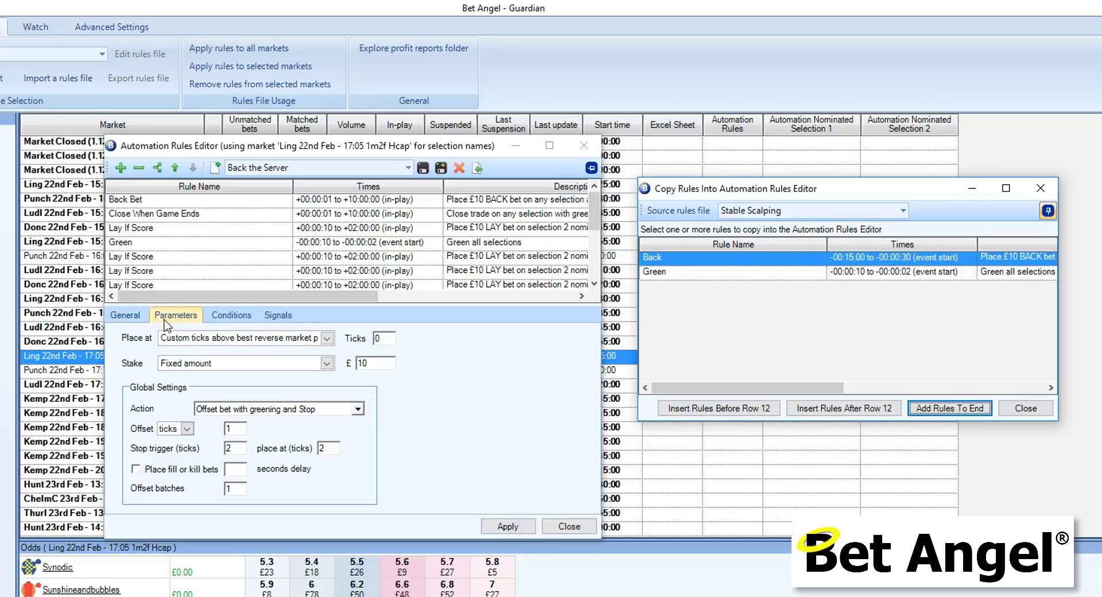
click(202, 339)
click(201, 337)
click(236, 315)
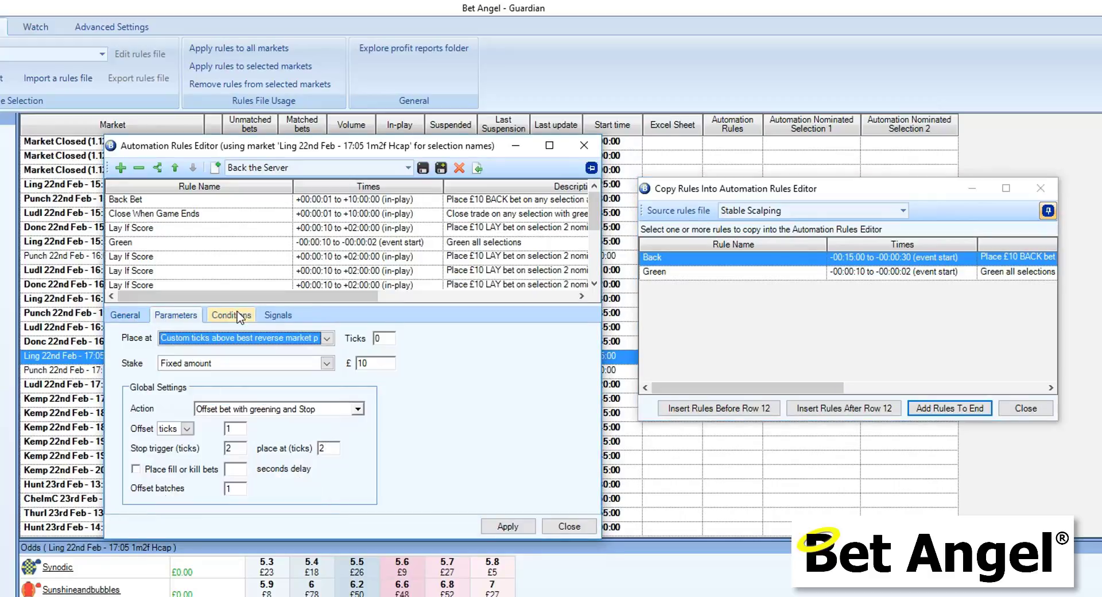